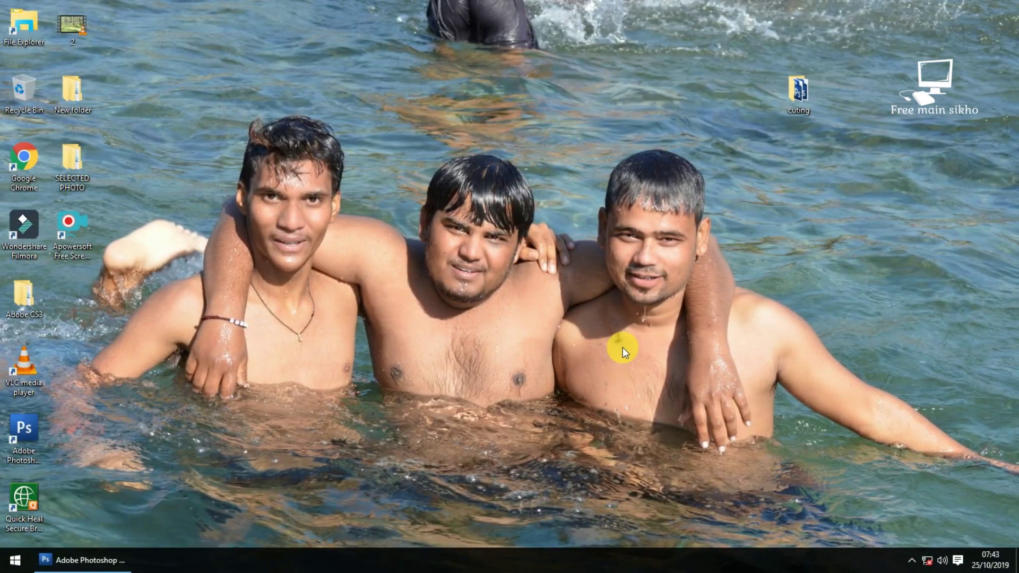
# Refresh the desktop eight times, then restore the empty Photoshop workspace from the taskbar
pyautogui.rightClick(385, 182)
pyautogui.click(404, 222)
pyautogui.rightClick(264, 170)
pyautogui.click(292, 204)
pyautogui.rightClick(210, 139)
pyautogui.click(250, 167)
pyautogui.rightClick(186, 136)
pyautogui.click(221, 166)
pyautogui.rightClick(193, 128)
pyautogui.click(261, 166)
pyautogui.rightClick(235, 129)
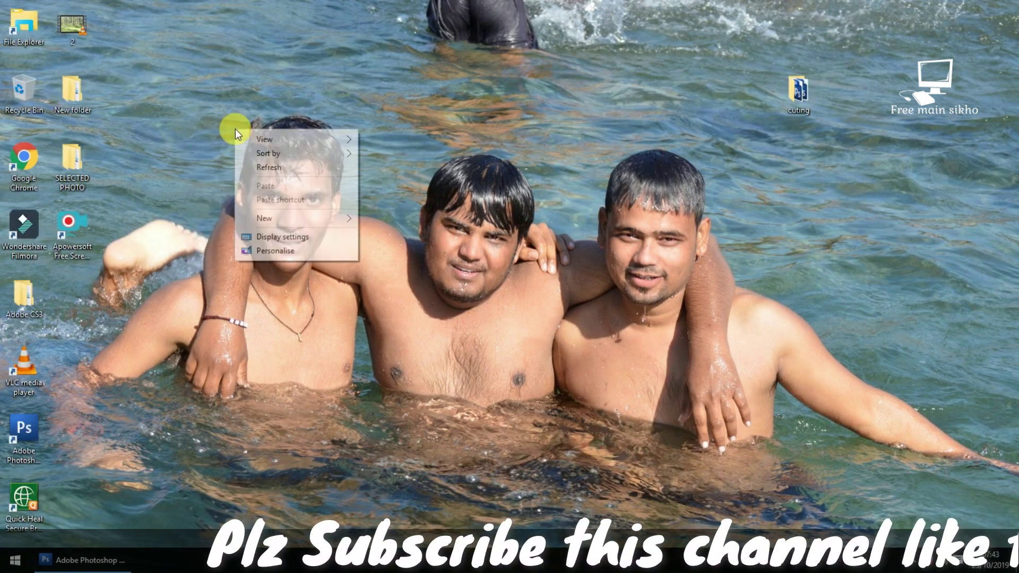
pyautogui.click(269, 167)
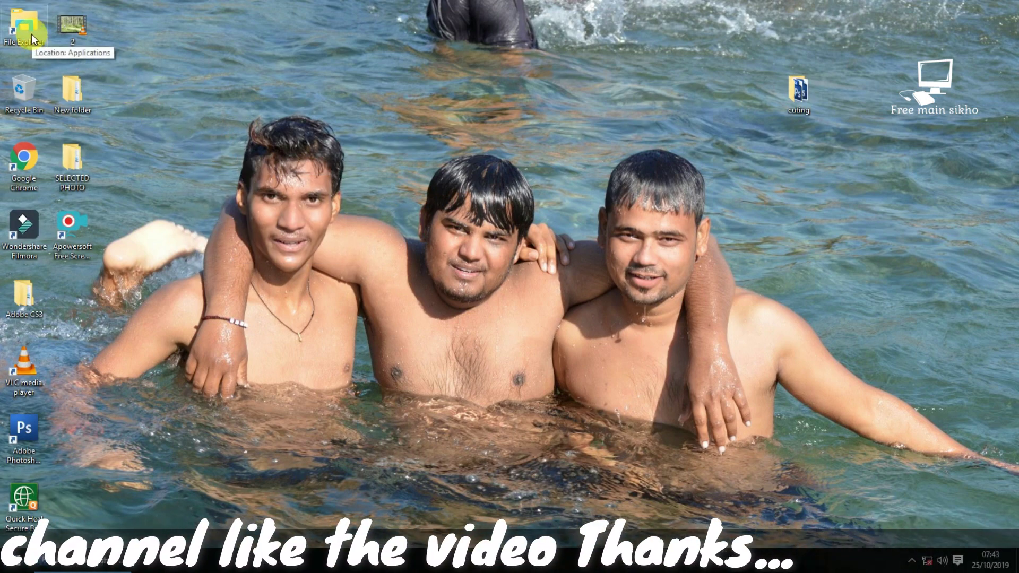
pyautogui.rightClick(180, 78)
pyautogui.click(221, 119)
pyautogui.rightClick(151, 82)
pyautogui.click(172, 121)
pyautogui.click(73, 566)
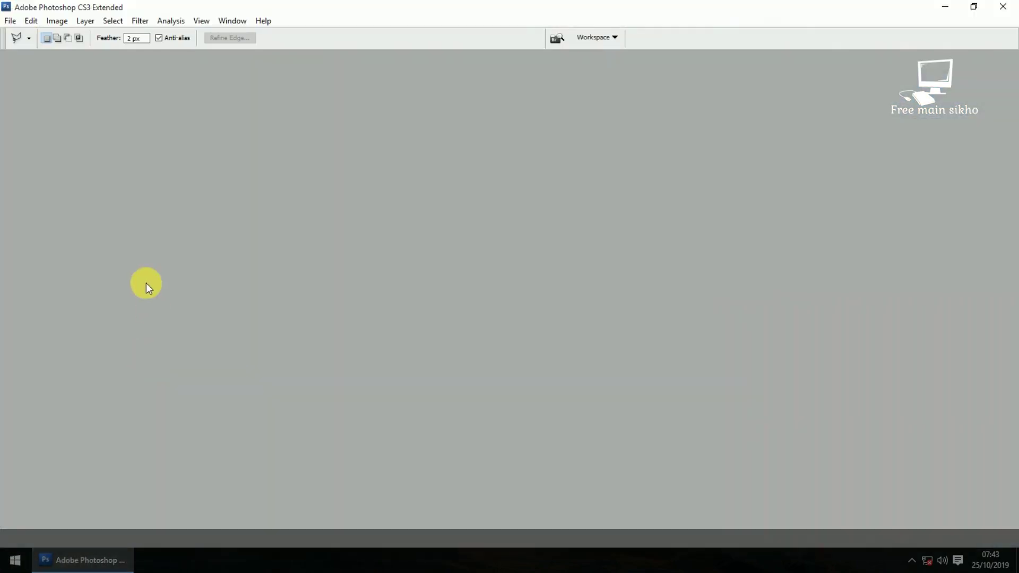
# Open File Explorer at This PC and refresh the drive listing
pyautogui.click(137, 22)
pyautogui.click(14, 561)
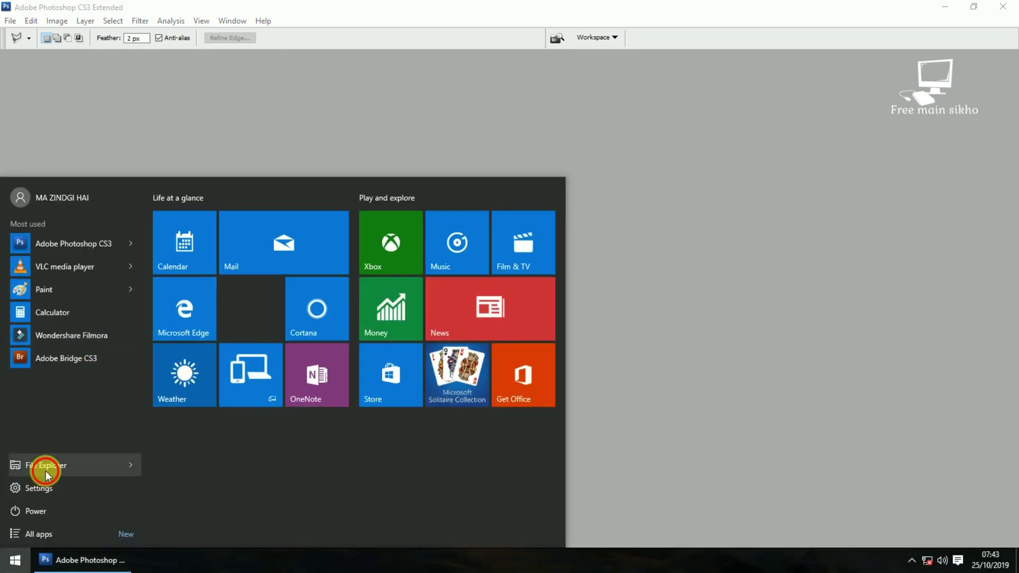
pyautogui.click(45, 467)
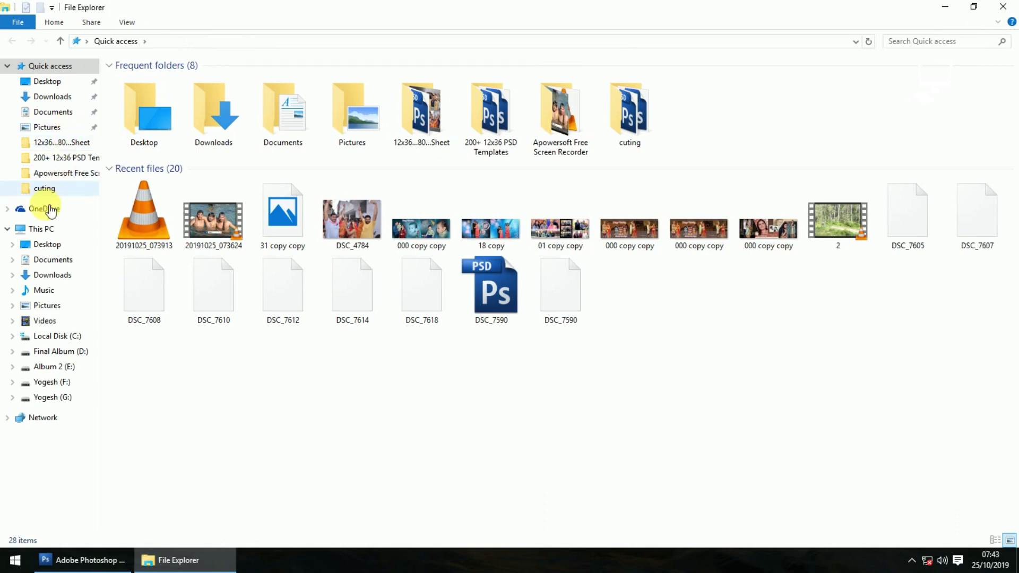
pyautogui.click(40, 228)
pyautogui.rightClick(442, 213)
pyautogui.click(467, 257)
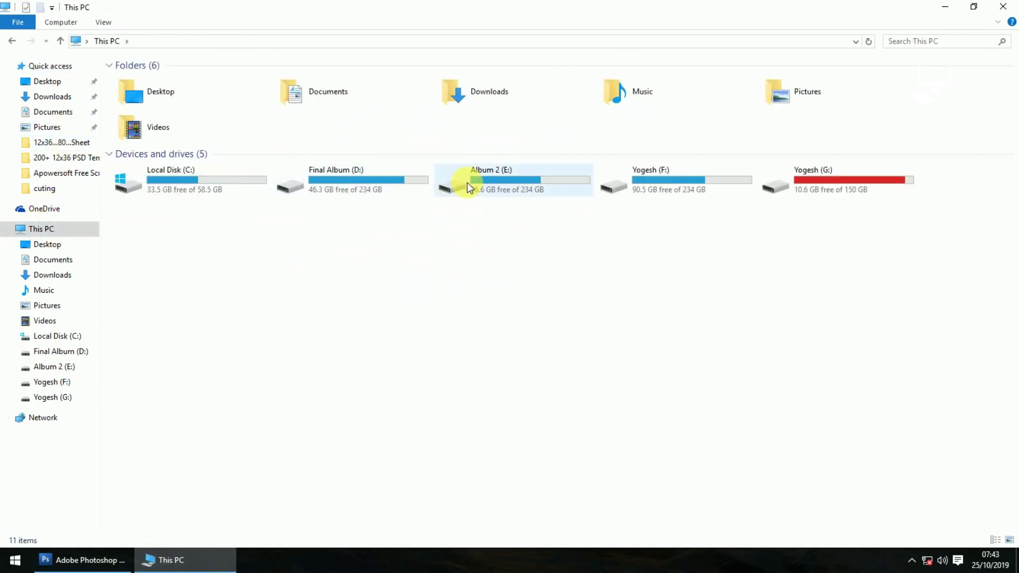
# Open IMG_0401 from the Yogesh folder on drive F: in Photoshop
pyautogui.doubleClick(637, 184)
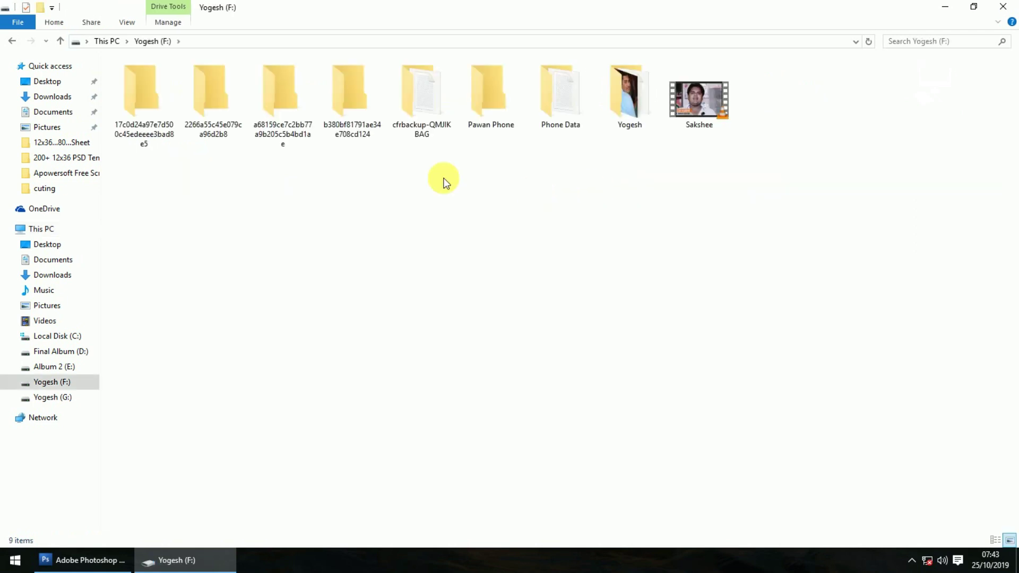
pyautogui.doubleClick(626, 95)
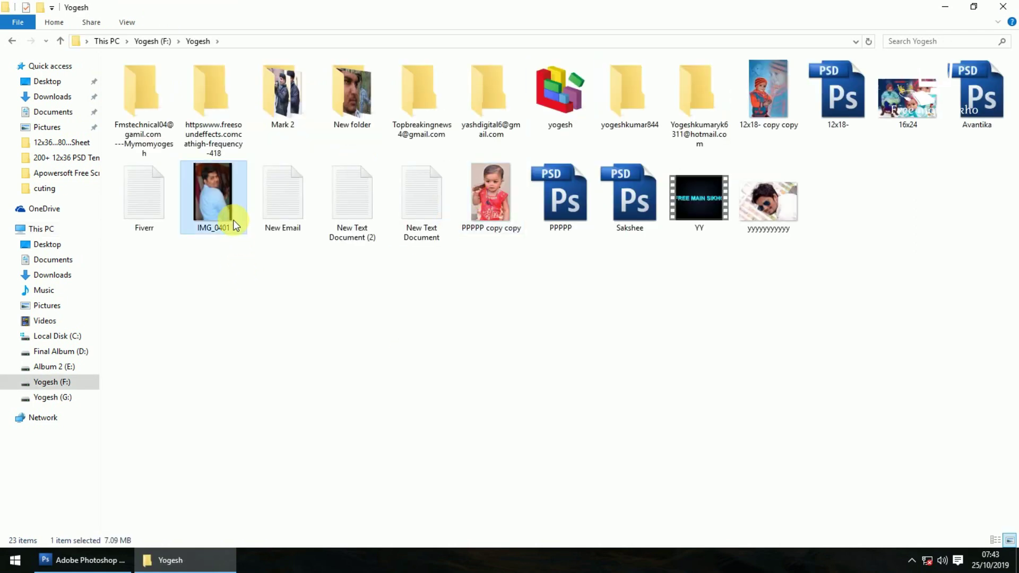
pyautogui.moveTo(212, 189)
pyautogui.mouseDown()
pyautogui.moveTo(113, 571)
pyautogui.moveTo(359, 325)
pyautogui.mouseUp()
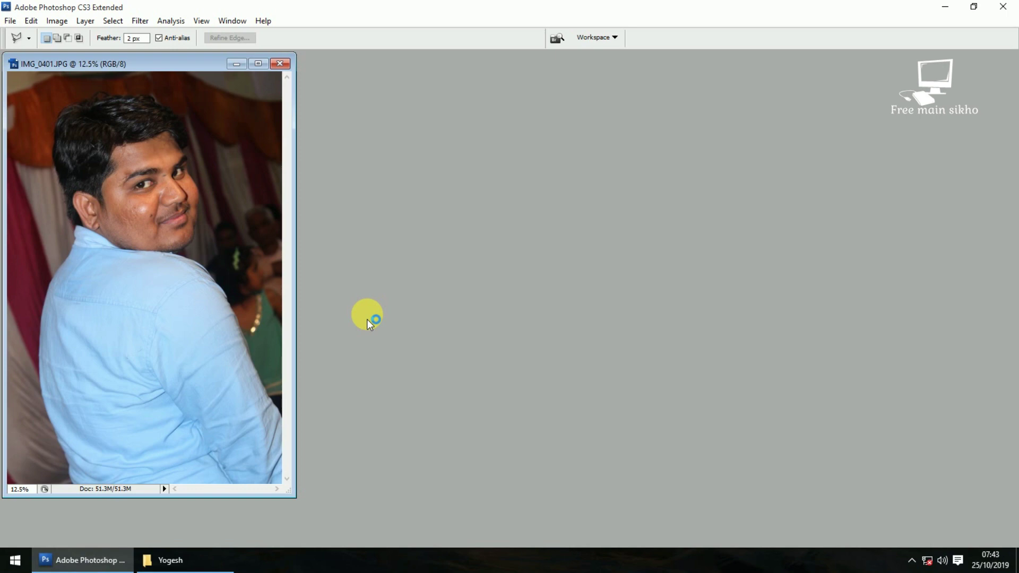
# Maximize the photo, fit it on screen, show the rulers and change the screen mode
pyautogui.press('f')
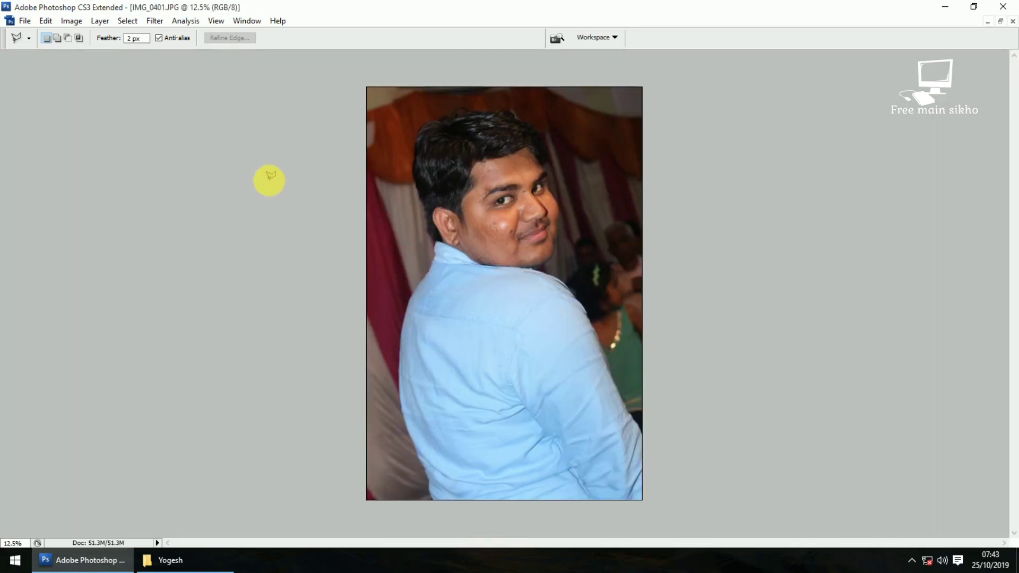
pyautogui.hotkey('ctrl', '0')
pyautogui.hotkey('ctrl', 'r')
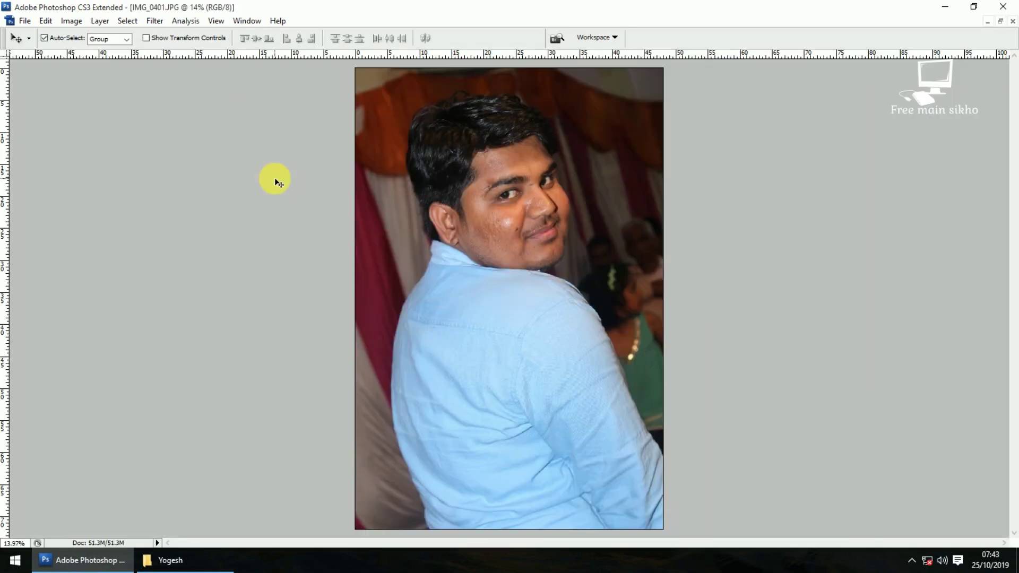
pyautogui.press('z')
pyautogui.moveTo(421, 164); pyautogui.dragTo(591, 293)
pyautogui.hotkey('ctrl', '0')
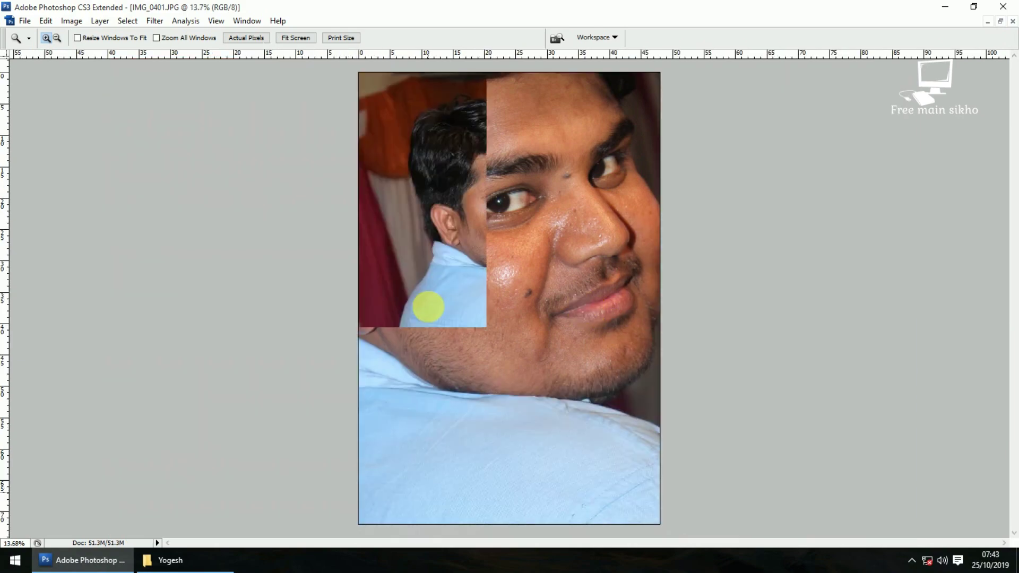
pyautogui.press('f')
# Zoom in close on the man's face, center it, and bring up the Filter menu
pyautogui.moveTo(329, 79); pyautogui.dragTo(536, 250)
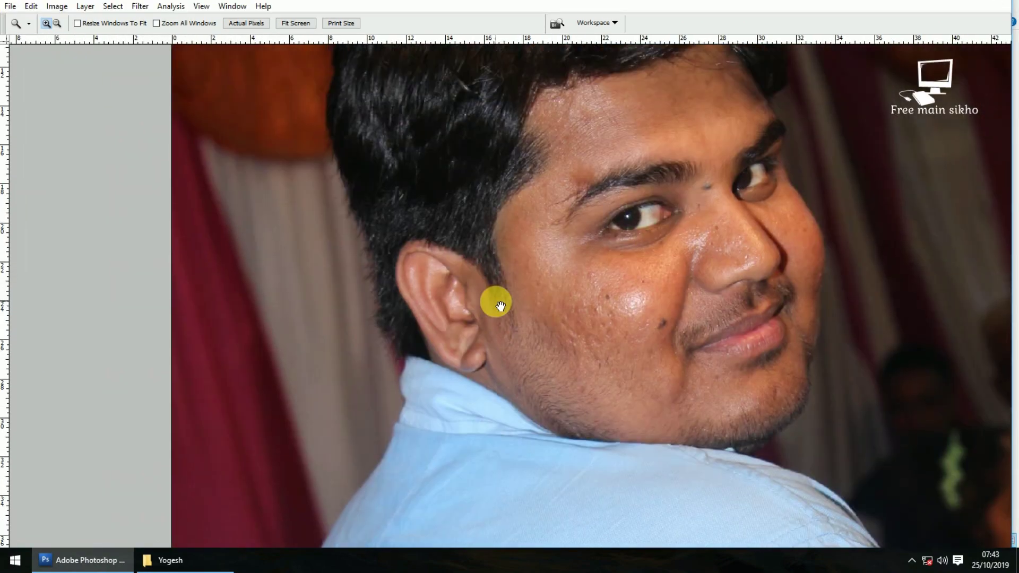
pyautogui.moveTo(618, 325); pyautogui.dragTo(505, 313)
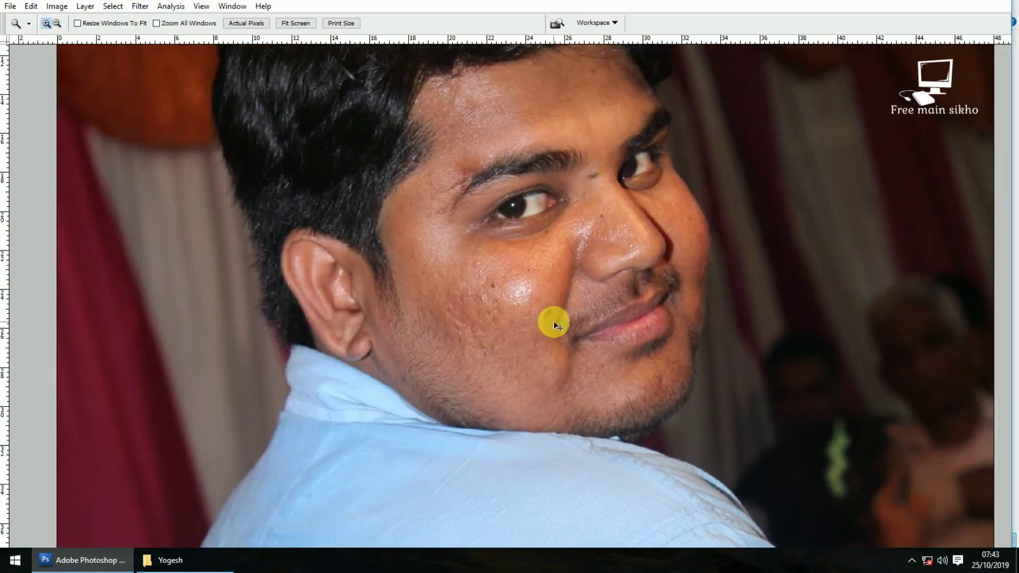
pyautogui.moveTo(629, 331); pyautogui.dragTo(466, 286)
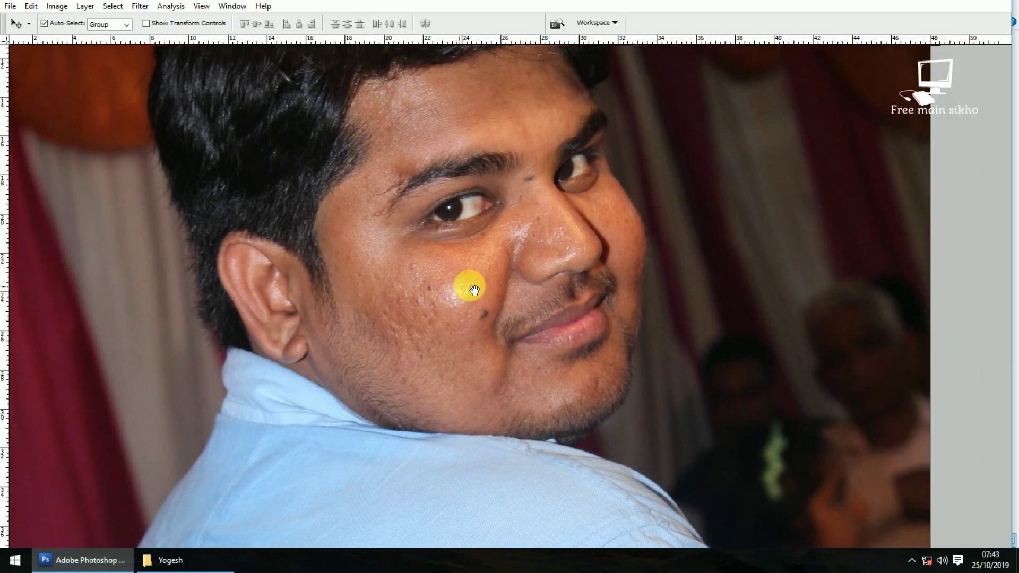
pyautogui.click(817, 422)
pyautogui.moveTo(508, 276)
pyautogui.mouseDown()
pyautogui.moveTo(398, 311)
pyautogui.moveTo(455, 266)
pyautogui.mouseUp()
pyautogui.press('v')
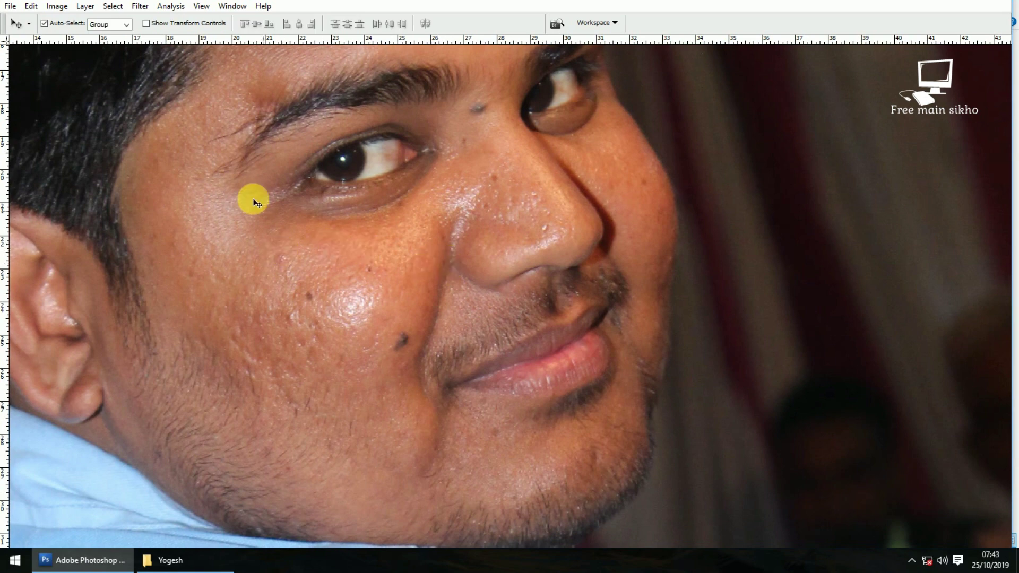
pyautogui.click(141, 6)
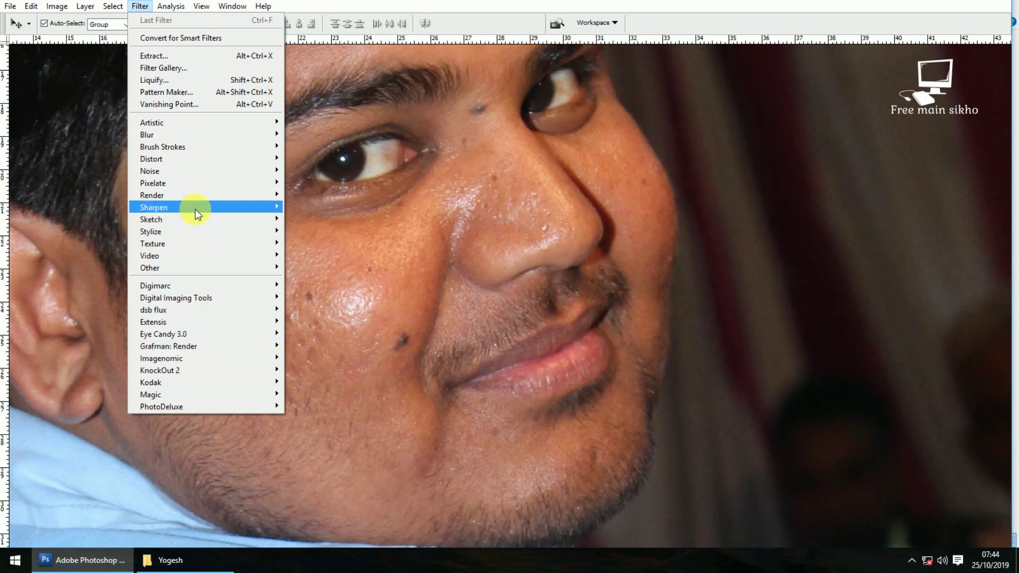
pyautogui.moveTo(150, 170)
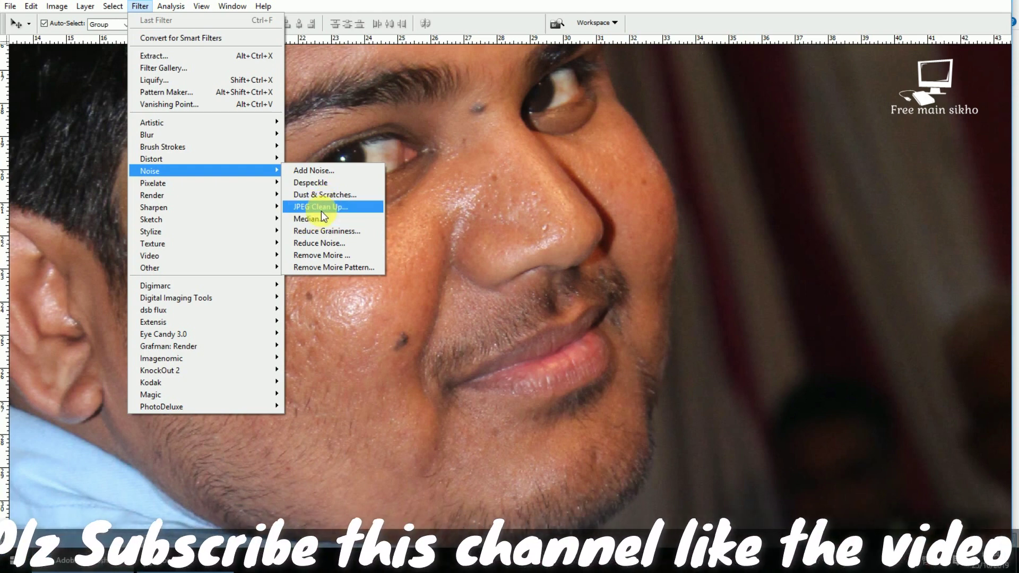
# Apply JPEG Clean Up at Smoothness 127 to the photo, then fit it on screen
pyautogui.click(321, 209)
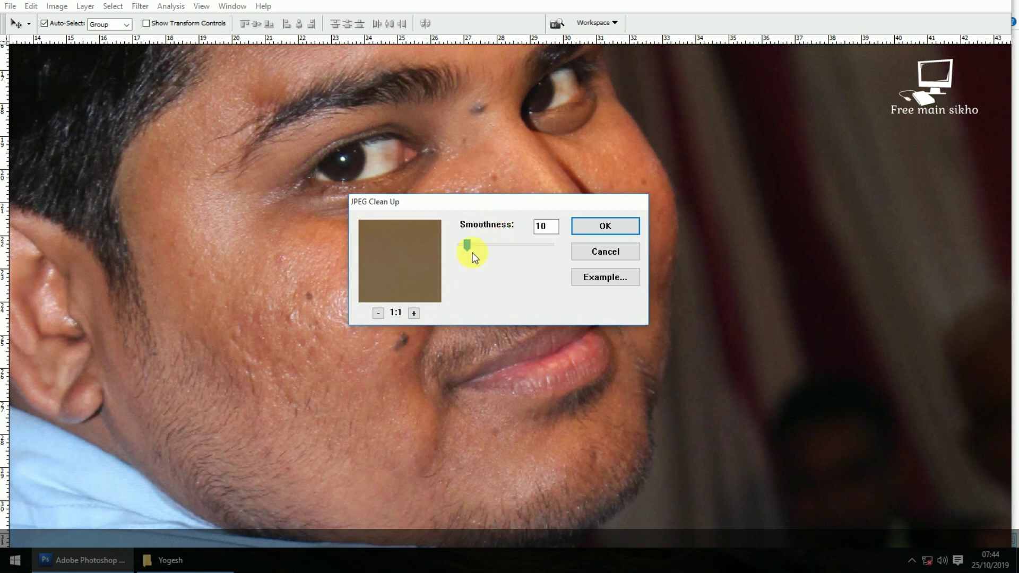
pyautogui.moveTo(470, 244); pyautogui.dragTo(478, 246)
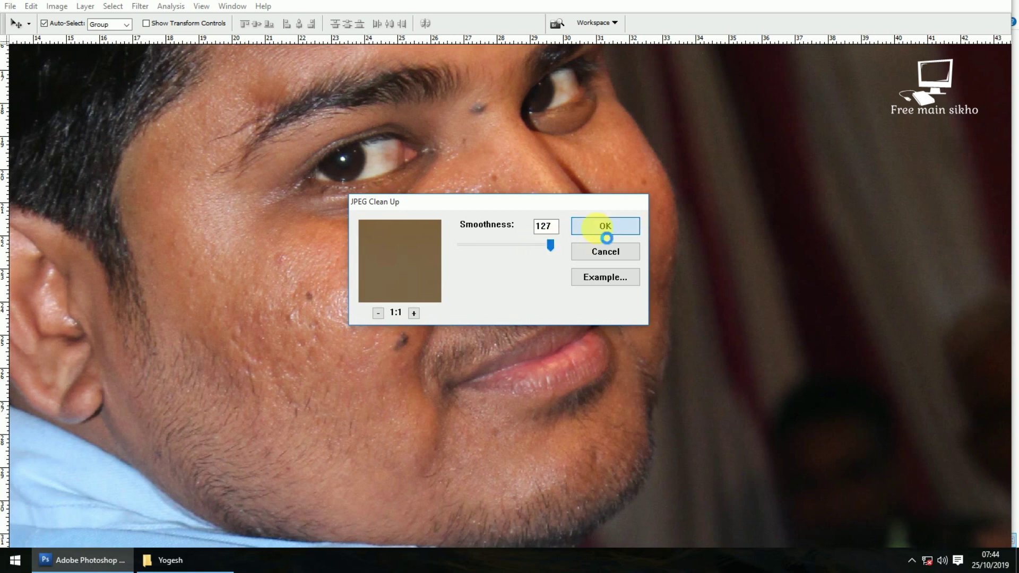
pyautogui.click(606, 238)
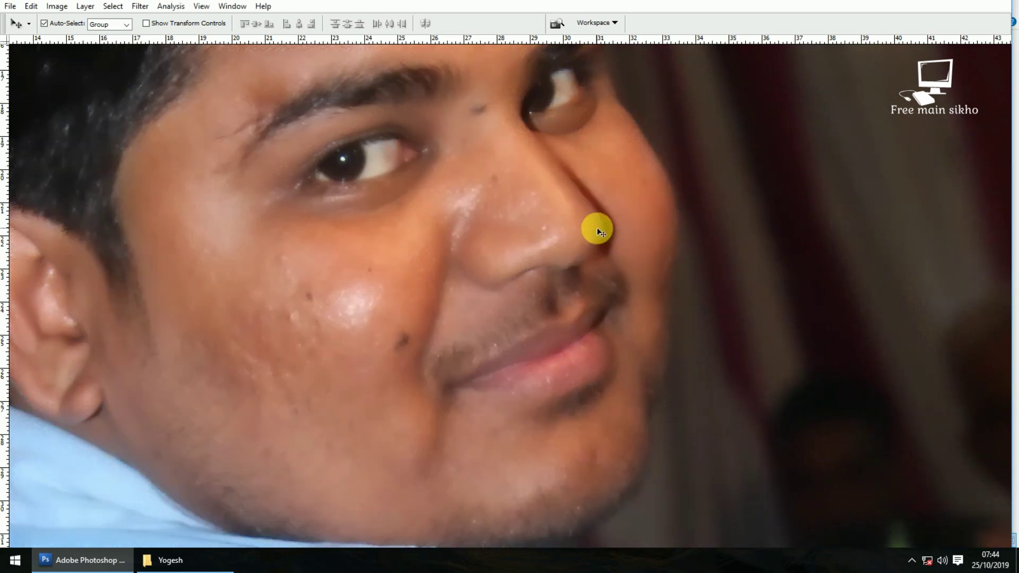
pyautogui.hotkey('ctrl', '0')
# Zoom into the cheek, compare the 127 smoothing before/after, undo it, and reopen the Filter menu
pyautogui.press('z')
pyautogui.click(635, 337)
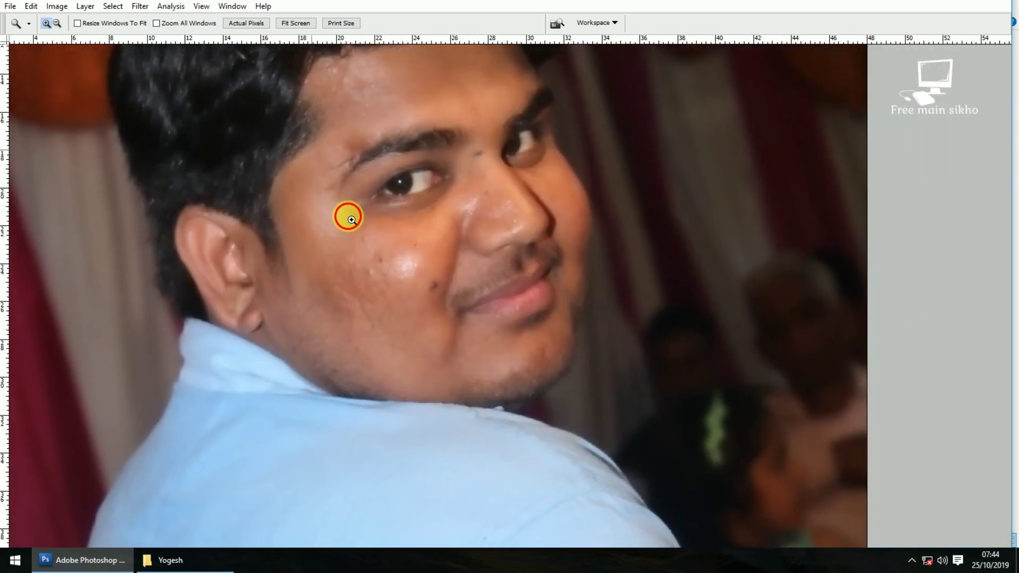
pyautogui.click(467, 254)
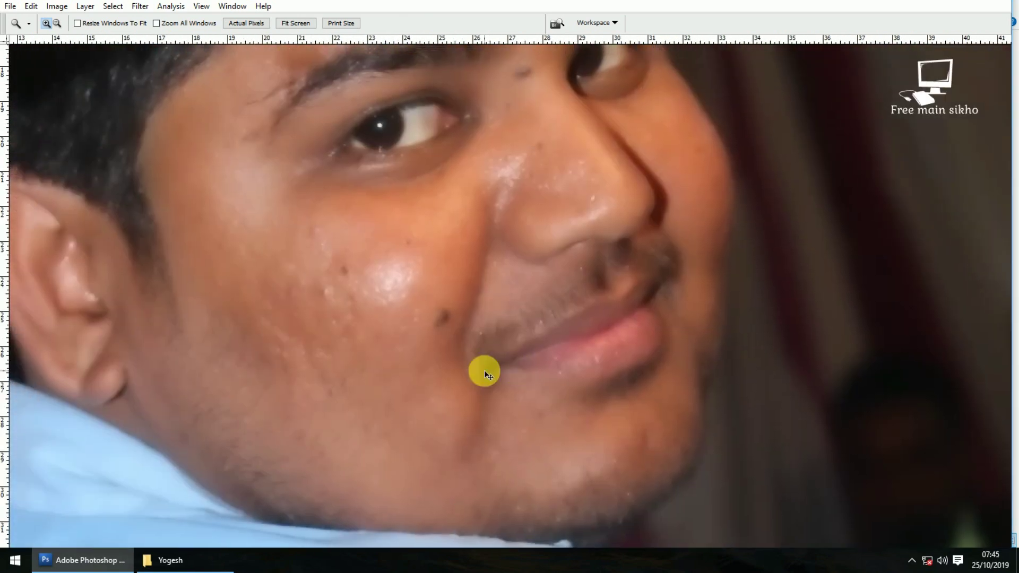
pyautogui.hotkey('ctrl', 'z')
pyautogui.hotkey('ctrl', 'z')
pyautogui.hotkey('ctrl', 'z')
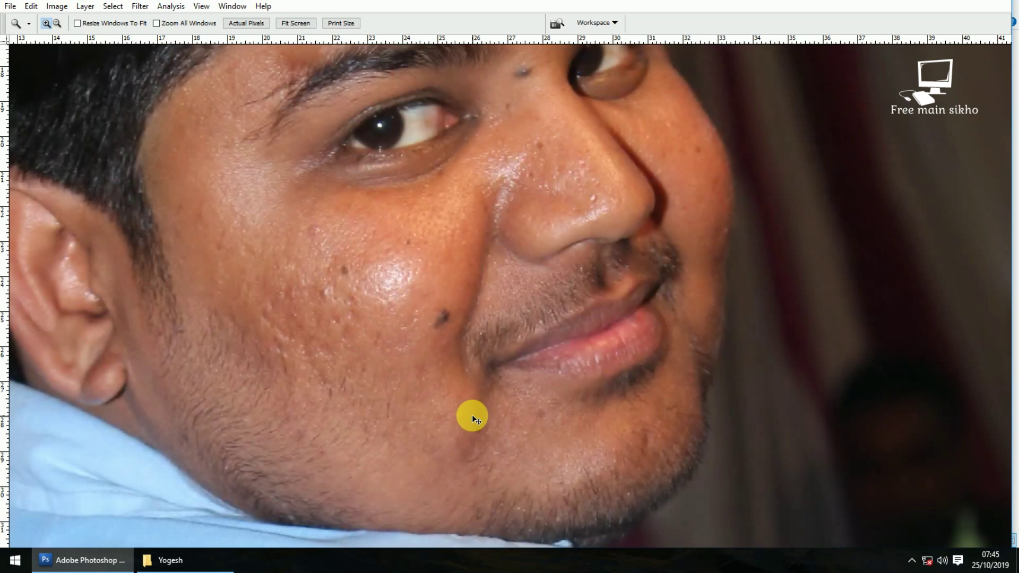
pyautogui.hotkey('ctrl', 'z')
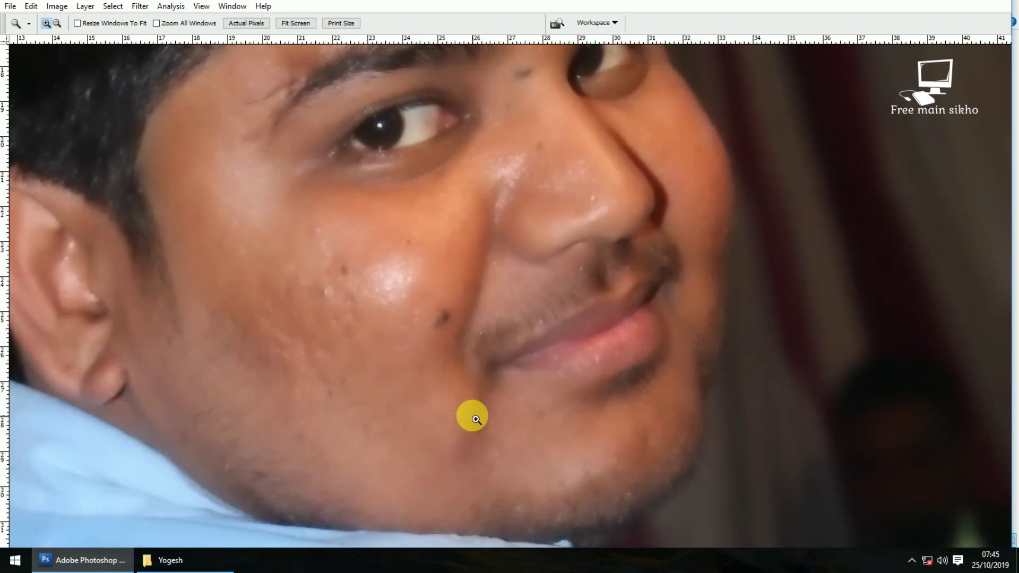
pyautogui.hotkey('ctrl', 'z')
pyautogui.hotkey('ctrl', 'z')
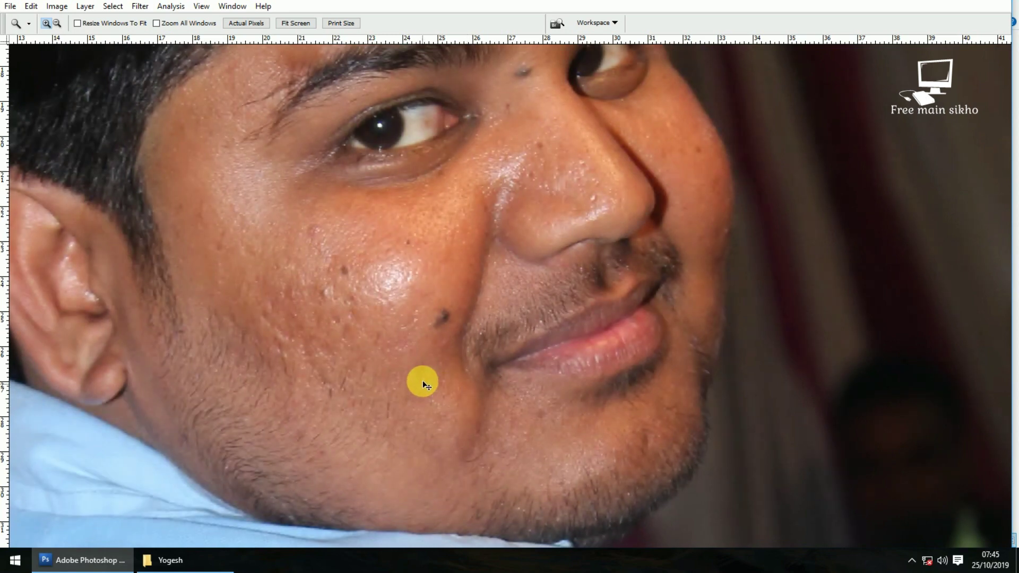
pyautogui.hotkey('ctrl', 'z')
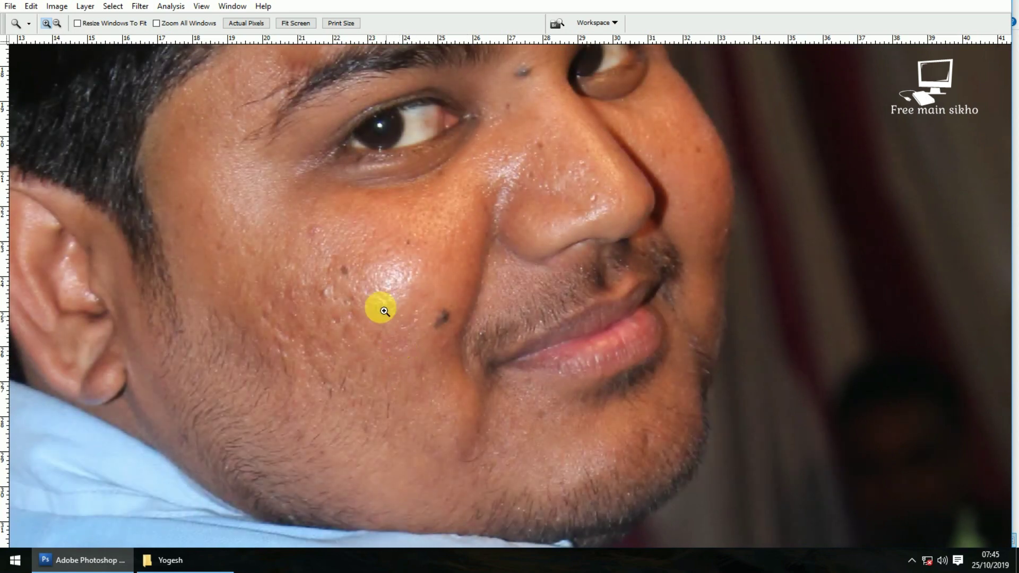
pyautogui.press('v')
pyautogui.click(148, 9)
pyautogui.moveTo(150, 171)
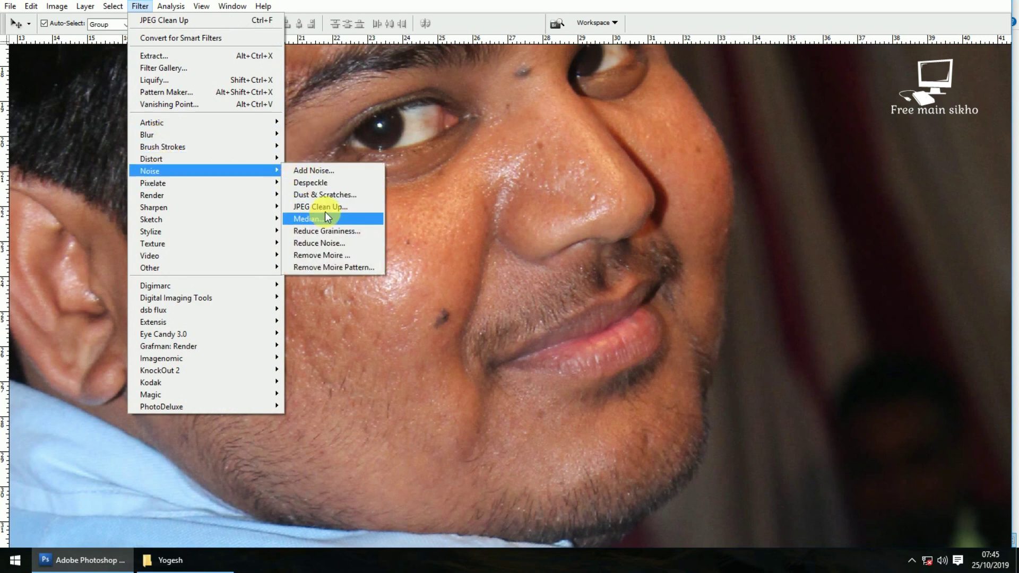
# Apply JPEG Clean Up at Smoothness 10, moving its dialog aside to preview the cheek
pyautogui.click(326, 208)
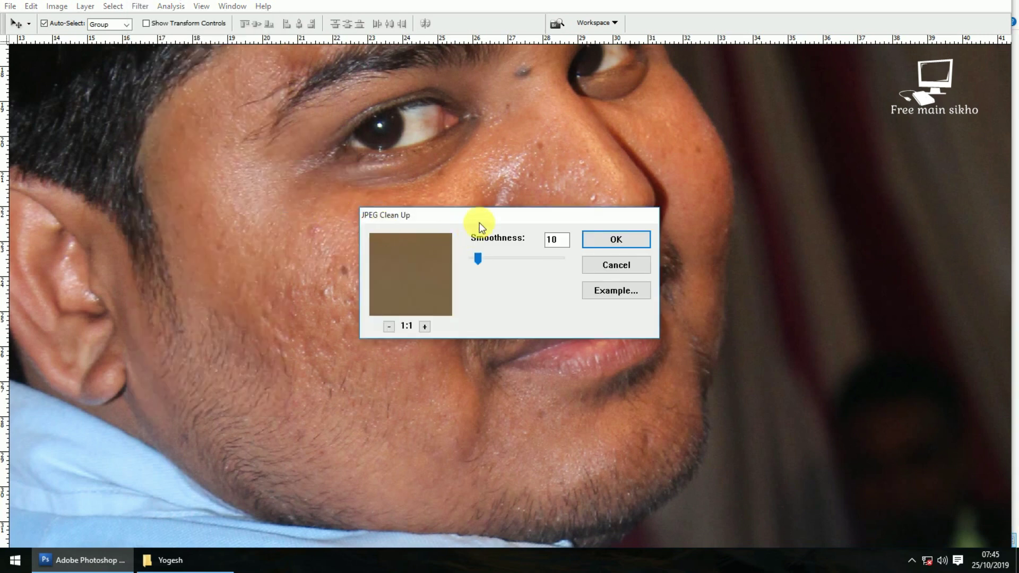
pyautogui.moveTo(491, 210); pyautogui.dragTo(491, 205)
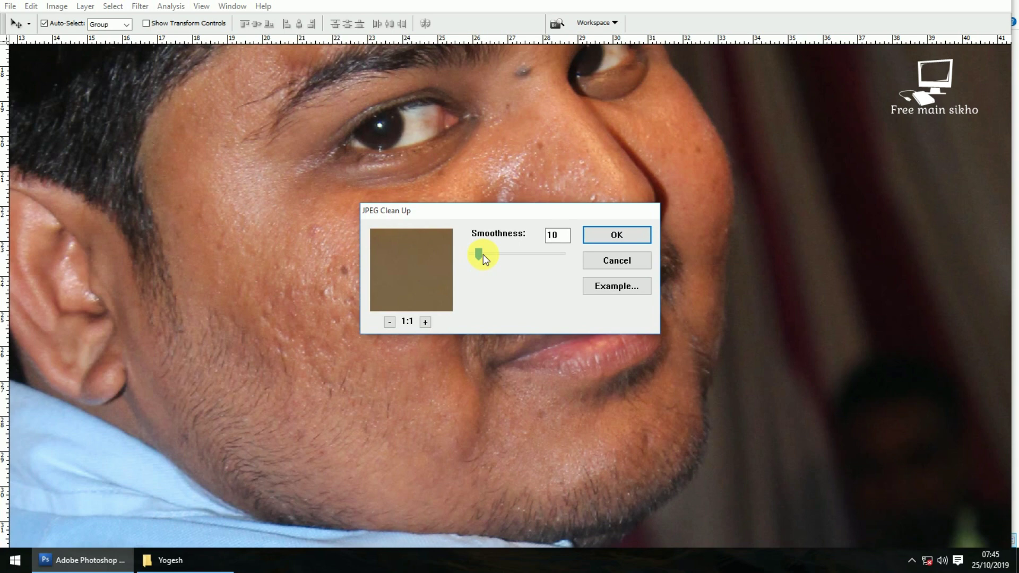
pyautogui.moveTo(497, 221)
pyautogui.mouseDown()
pyautogui.moveTo(476, 311)
pyautogui.moveTo(455, 312)
pyautogui.moveTo(451, 339)
pyautogui.moveTo(391, 278)
pyautogui.mouseUp()
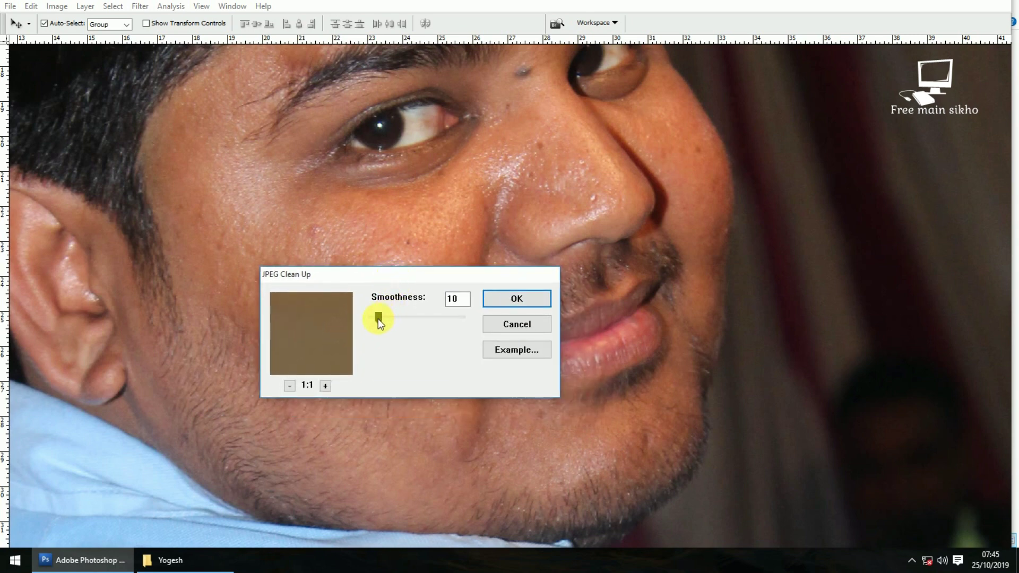
pyautogui.moveTo(407, 278)
pyautogui.mouseDown()
pyautogui.moveTo(391, 280)
pyautogui.moveTo(432, 257)
pyautogui.moveTo(429, 239)
pyautogui.moveTo(420, 245)
pyautogui.moveTo(438, 232)
pyautogui.moveTo(424, 226)
pyautogui.mouseUp()
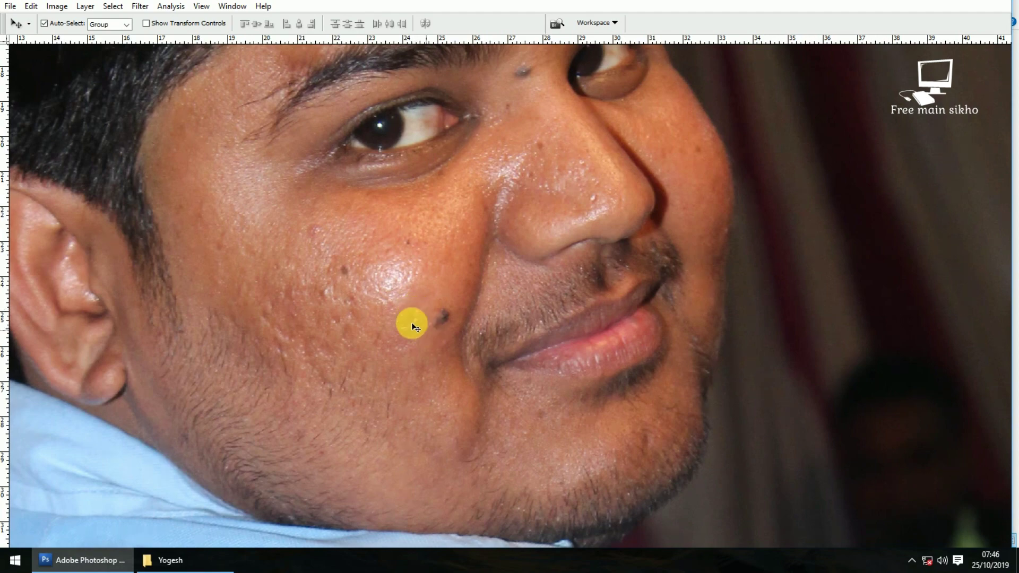
# View the photo at actual pixels, then fit it and marquee-zoom onto the whole face
pyautogui.press('z')
pyautogui.click(455, 341)
pyautogui.rightClick(476, 240)
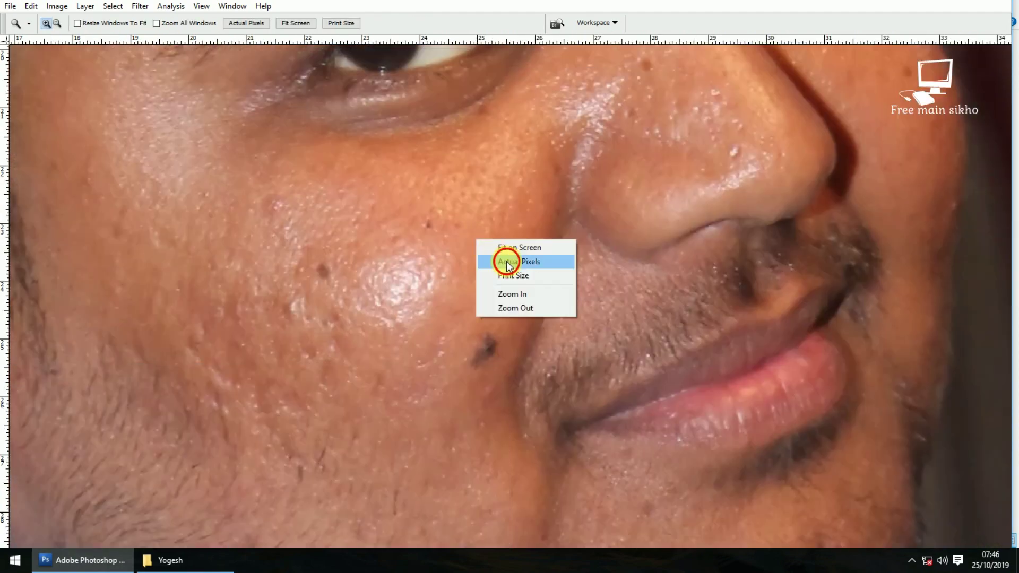
pyautogui.click(507, 261)
pyautogui.scroll(5, 583, 255)
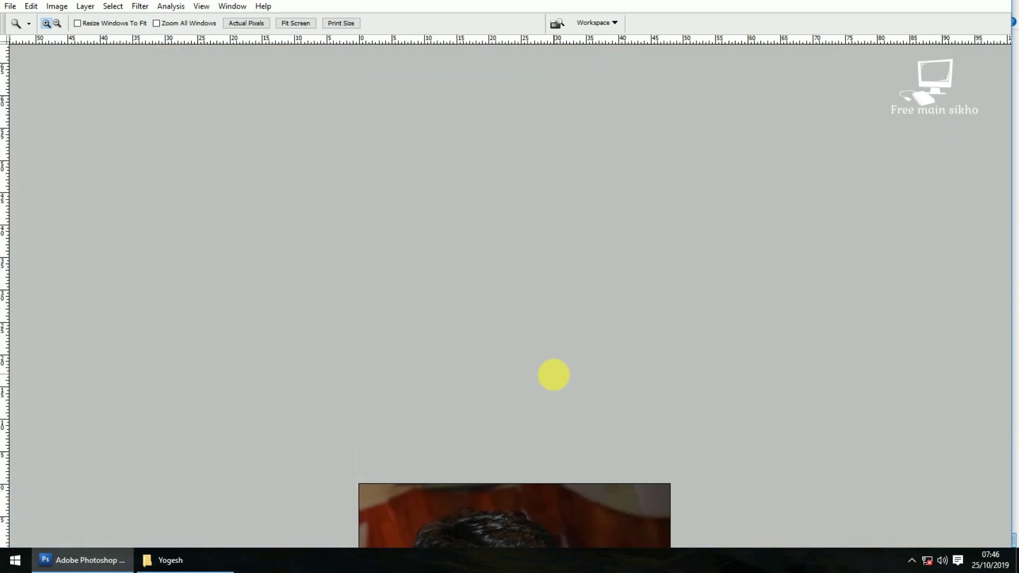
pyautogui.scroll(-3, 554, 375)
pyautogui.scroll(3, 506, 396)
pyautogui.scroll(-3, 522, 439)
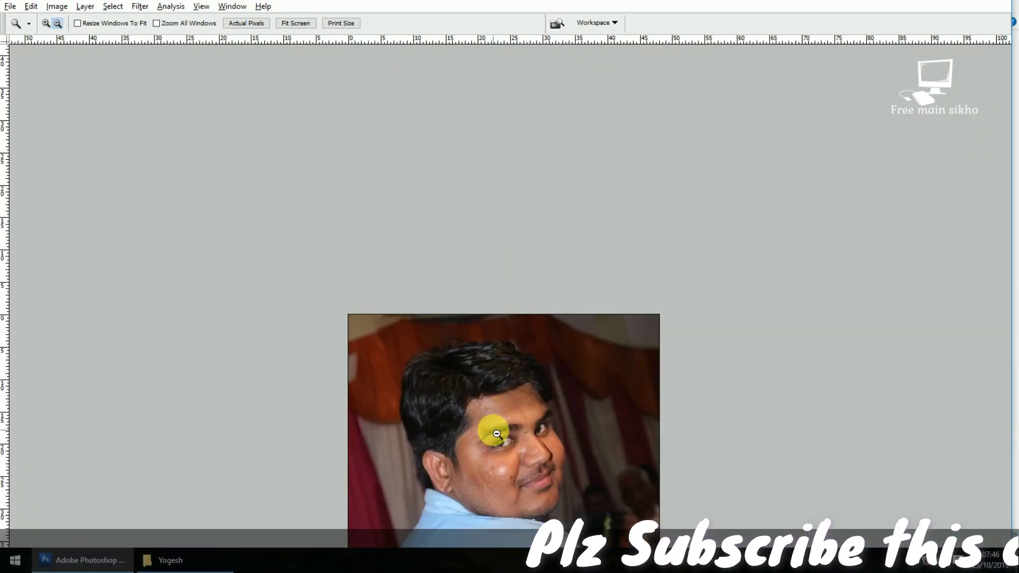
pyautogui.moveTo(497, 434); pyautogui.dragTo(460, 262)
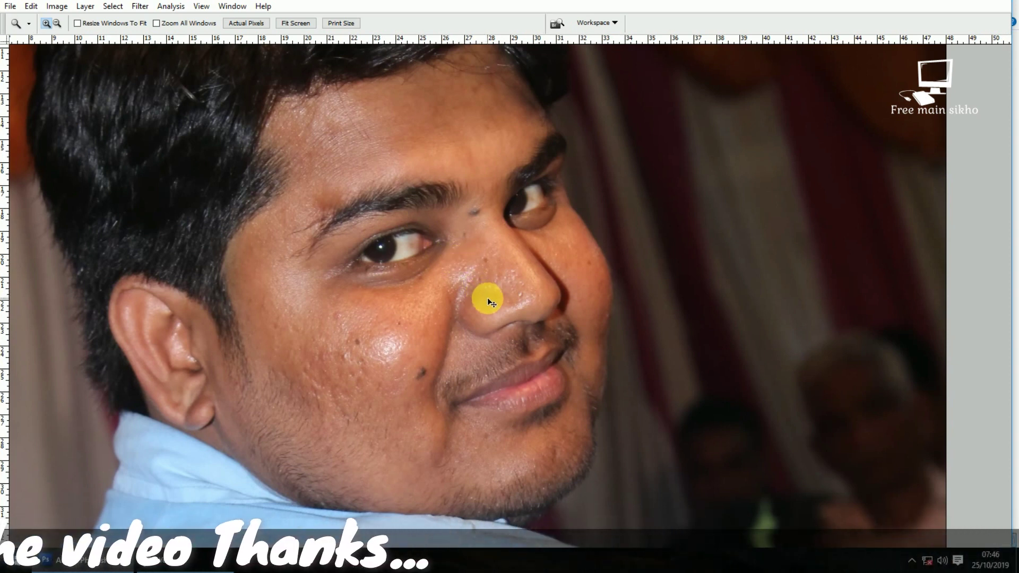
pyautogui.hotkey('ctrl', '0')
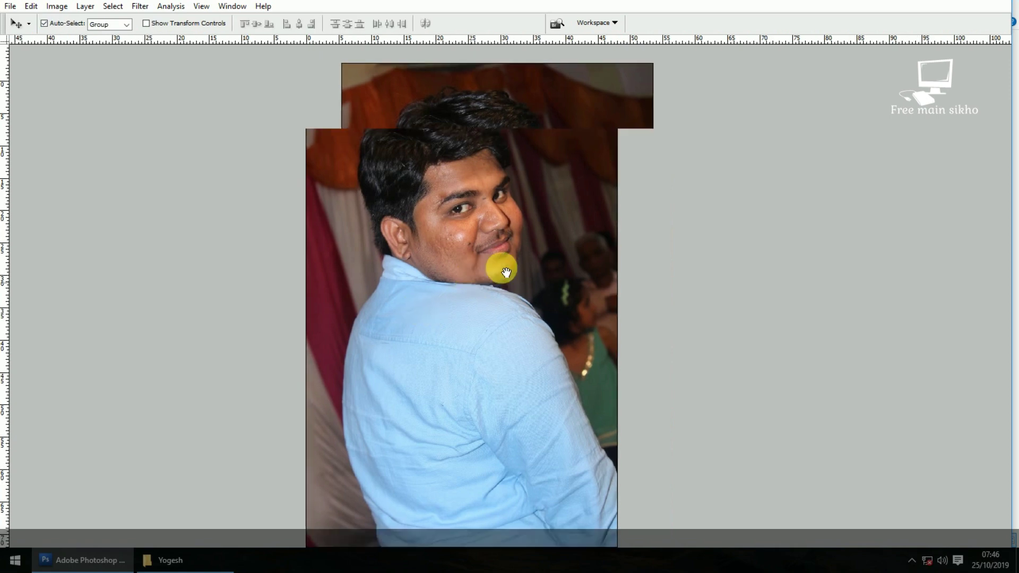
pyautogui.moveTo(371, 168); pyautogui.dragTo(596, 337)
# Use the Patch tool to cover the cheek's dark mole and blemishes with clean skin
pyautogui.press('j')
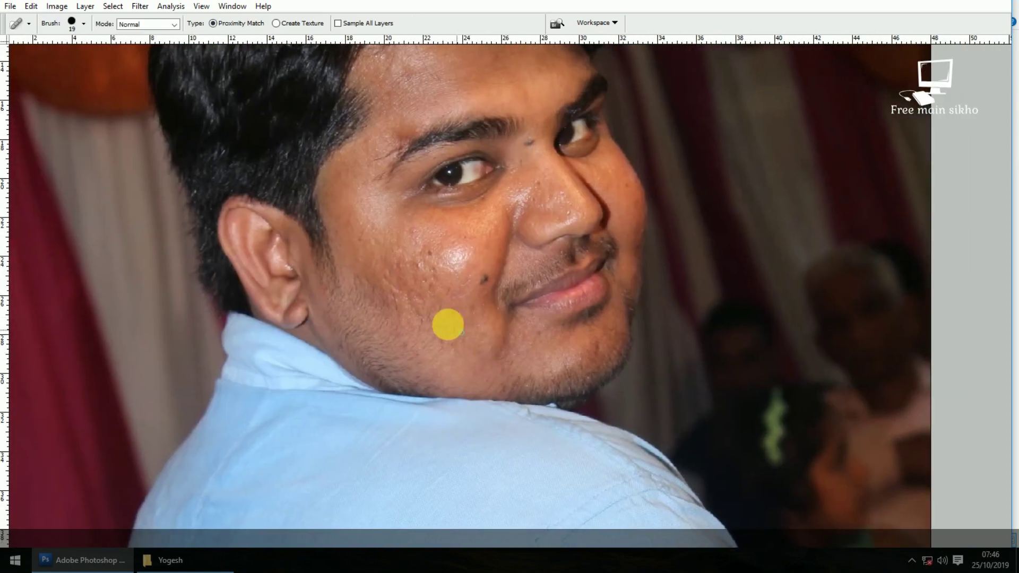
pyautogui.hotkey('ctrl', '+')
pyautogui.hotkey('ctrl', '+')
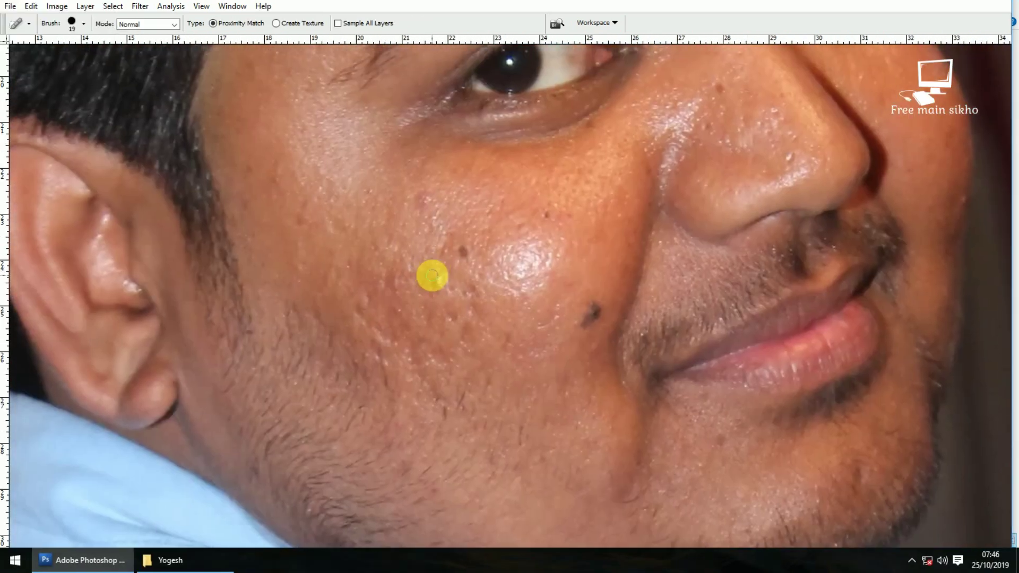
pyautogui.hotkey('shift', 'j')
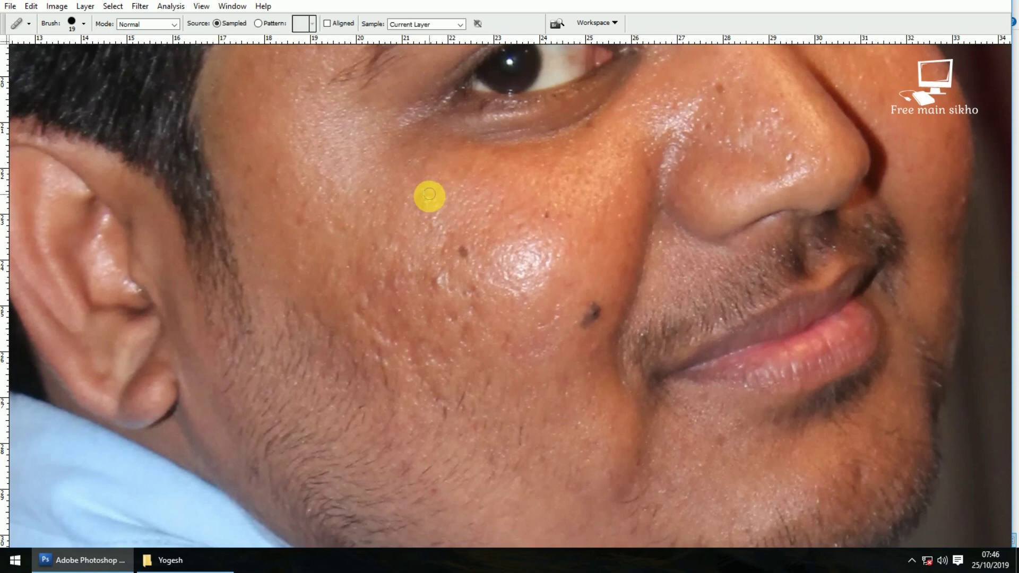
pyautogui.hotkey('shift', 'j')
pyautogui.moveTo(434, 193); pyautogui.dragTo(403, 175)
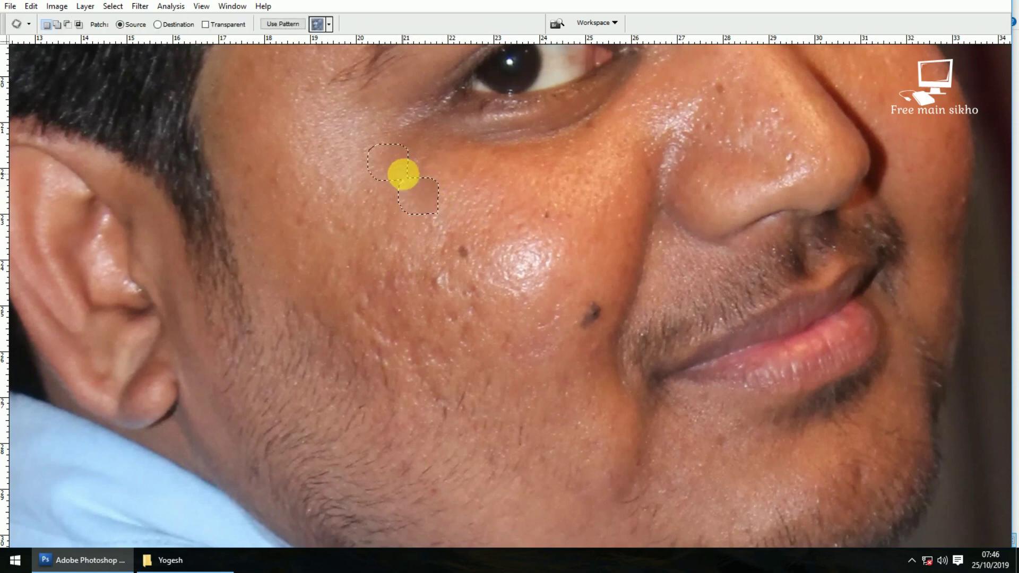
pyautogui.moveTo(604, 283)
pyautogui.mouseDown()
pyautogui.moveTo(578, 322)
pyautogui.moveTo(582, 353)
pyautogui.mouseUp()
pyautogui.moveTo(426, 226)
pyautogui.mouseDown()
pyautogui.moveTo(496, 299)
pyautogui.moveTo(424, 228)
pyautogui.moveTo(351, 295)
pyautogui.mouseUp()
pyautogui.moveTo(596, 276)
pyautogui.mouseDown()
pyautogui.moveTo(619, 289)
pyautogui.moveTo(534, 312)
pyautogui.mouseUp()
pyautogui.moveTo(461, 275)
pyautogui.mouseDown()
pyautogui.moveTo(493, 339)
pyautogui.moveTo(522, 341)
pyautogui.mouseUp()
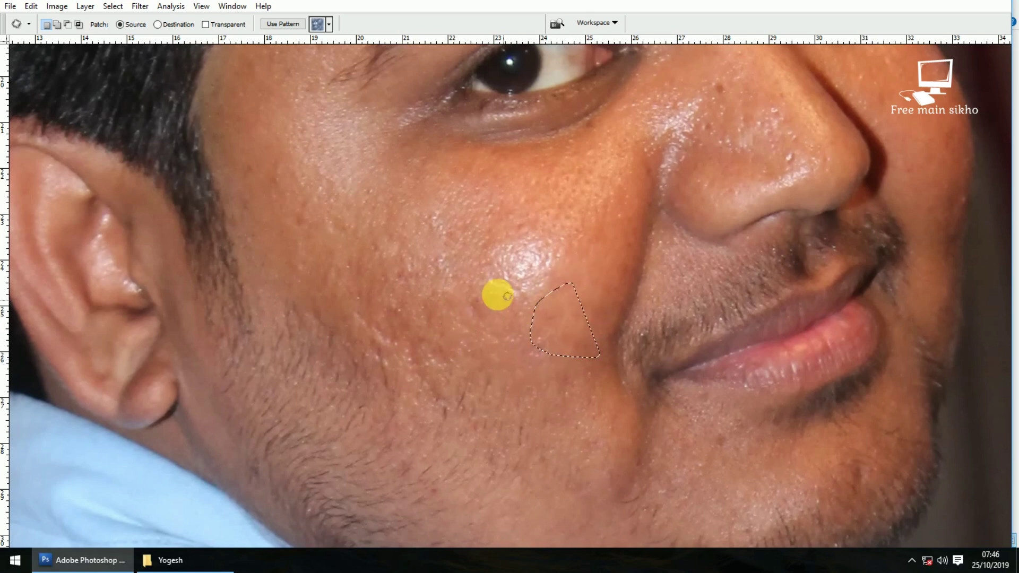
pyautogui.hotkey('ctrl', 'd')
# Fit the photo on screen, then zoom back in close on the face and cheek
pyautogui.hotkey('ctrl', '0')
pyautogui.press('v')
pyautogui.press('z')
pyautogui.moveTo(563, 216); pyautogui.dragTo(667, 312)
pyautogui.rightClick(473, 250)
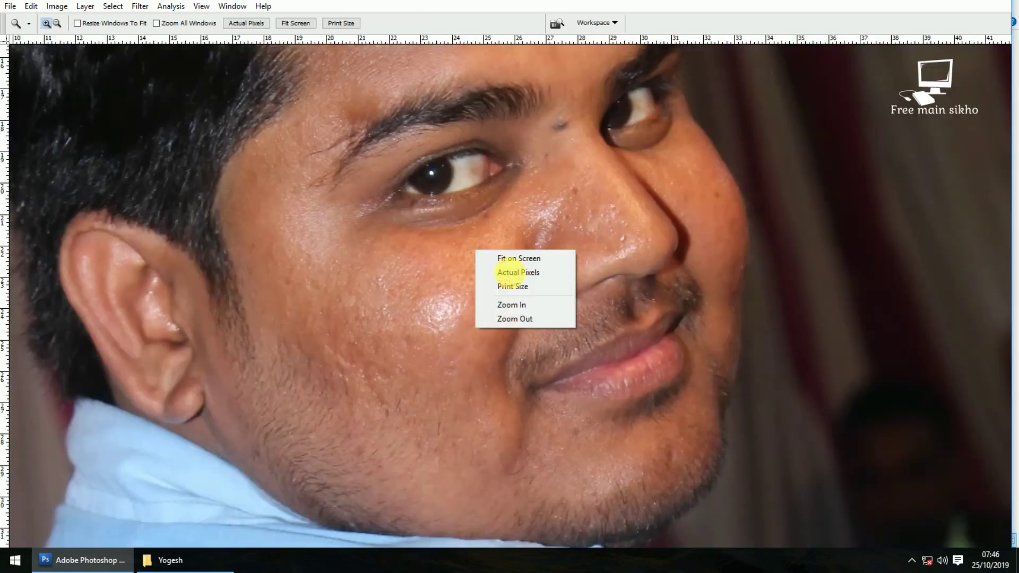
pyautogui.click(514, 274)
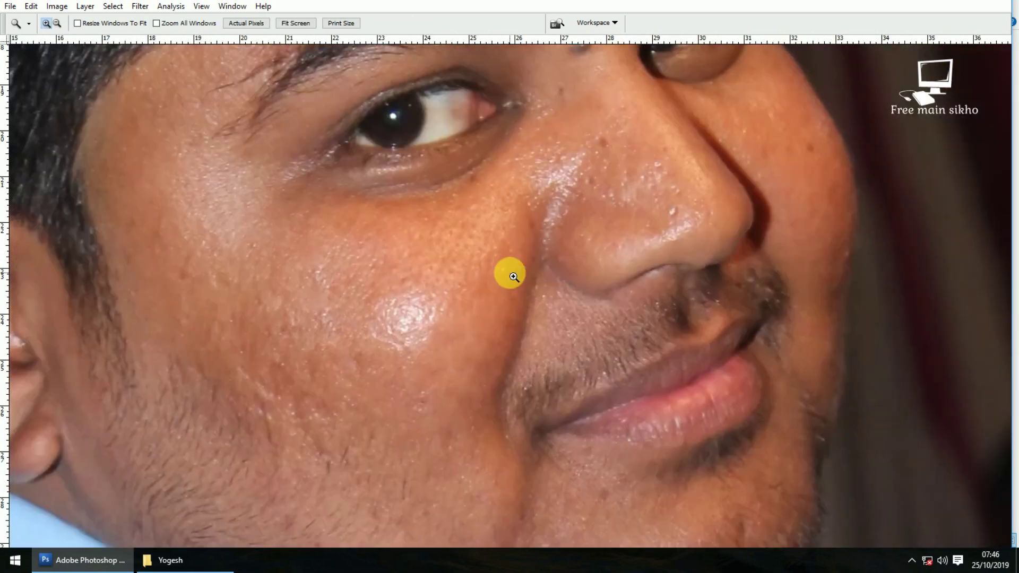